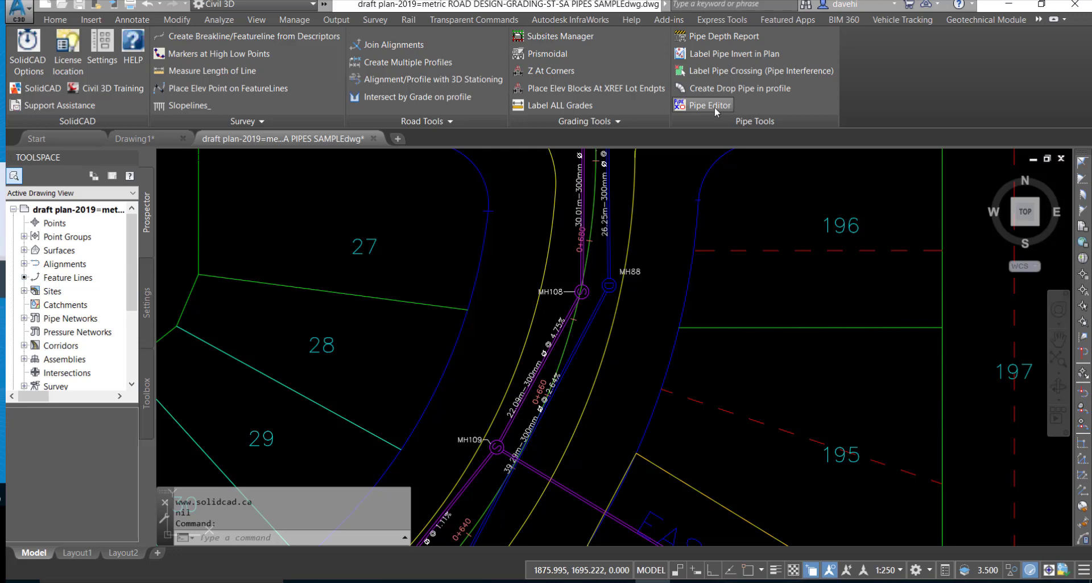
Step: Launch the Pipe Editor for the STORM network and choose to select the pipe run from the drawing plan
left_click(716, 107)
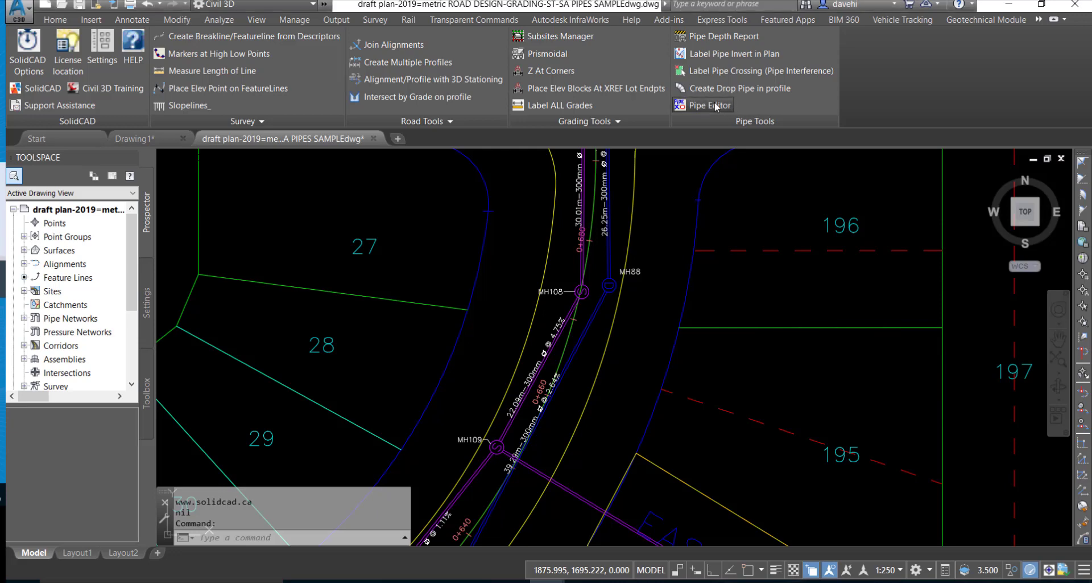
mouse_move(710, 58)
left_mouse_down()
mouse_move(677, 86)
mouse_move(614, 50)
mouse_move(716, 57)
left_mouse_up()
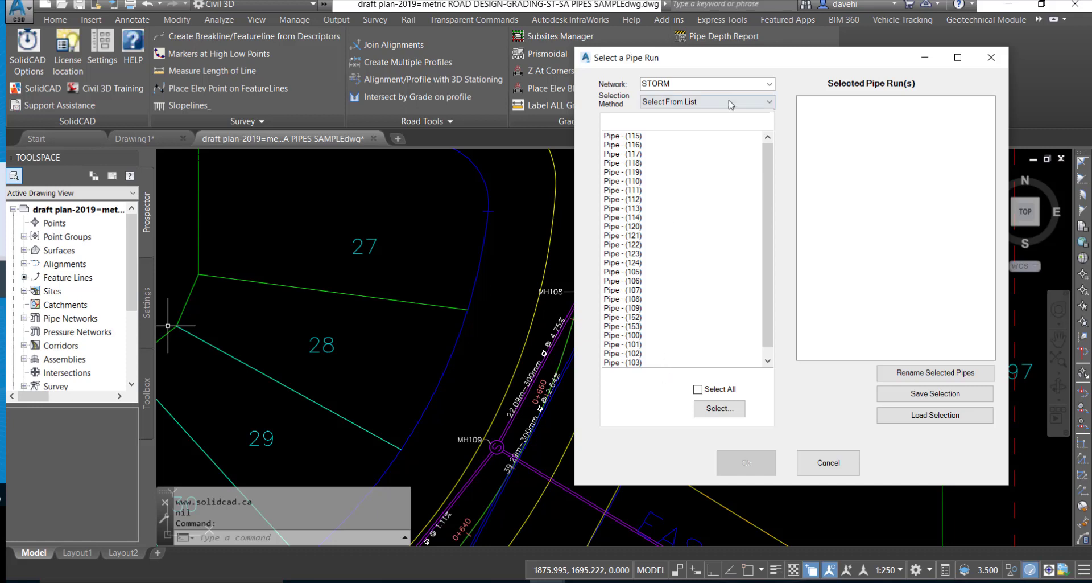
left_click(731, 103)
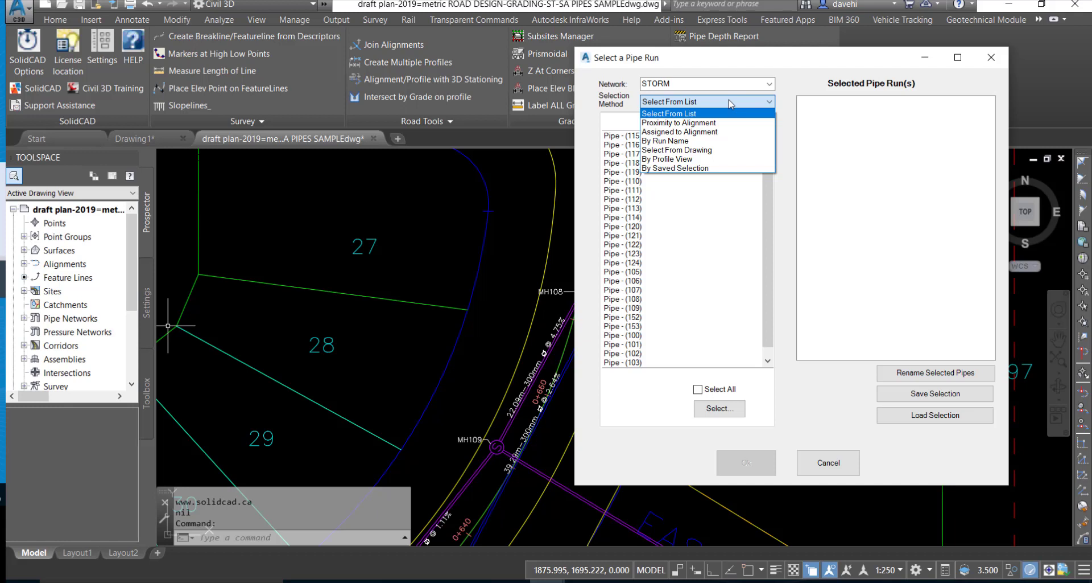
left_click(709, 150)
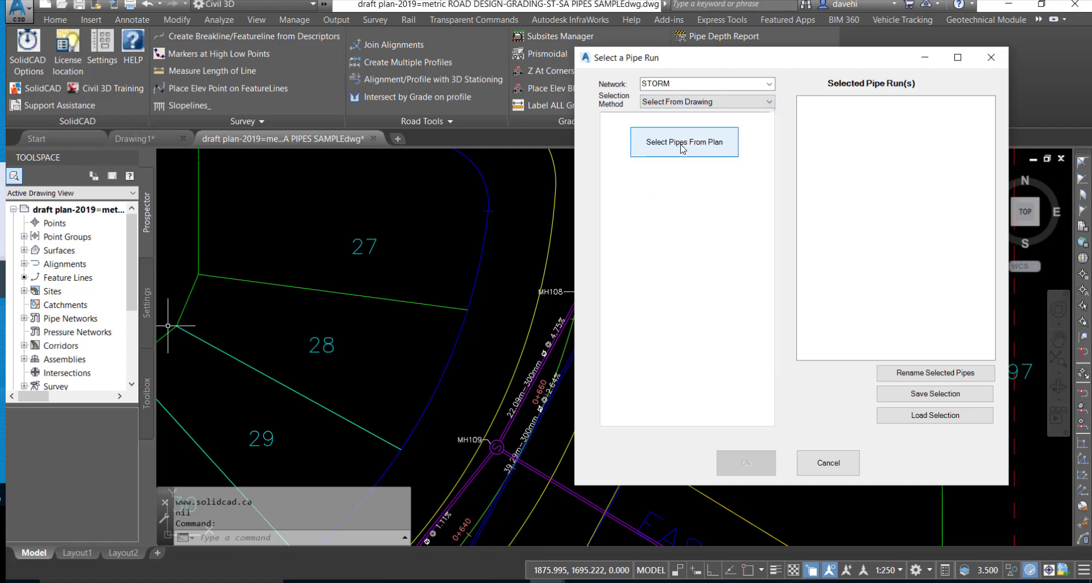
left_click(684, 149)
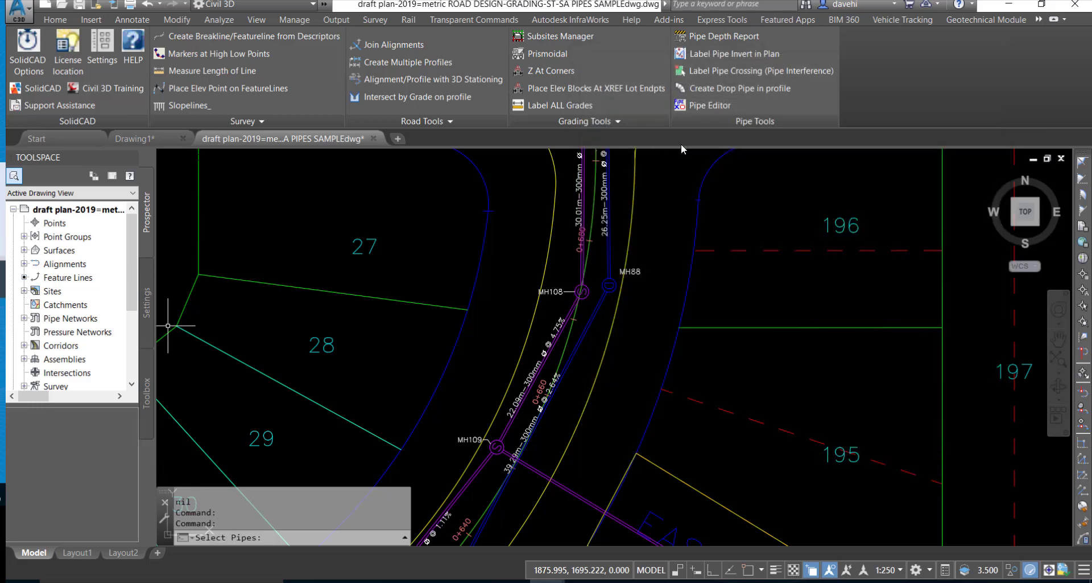
Step: Pick the two storm pipes running from MH89 through MH90 to MH91 in plan
scroll(738, 358, "down", 4)
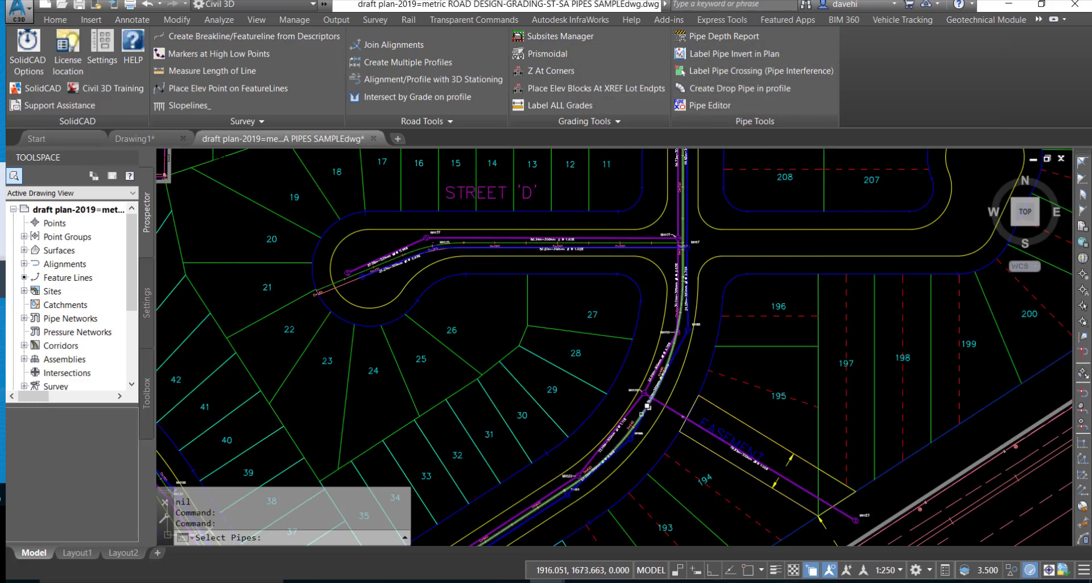
scroll(640, 413, "up", 4)
middle_click_drag(638, 405, 790, 214)
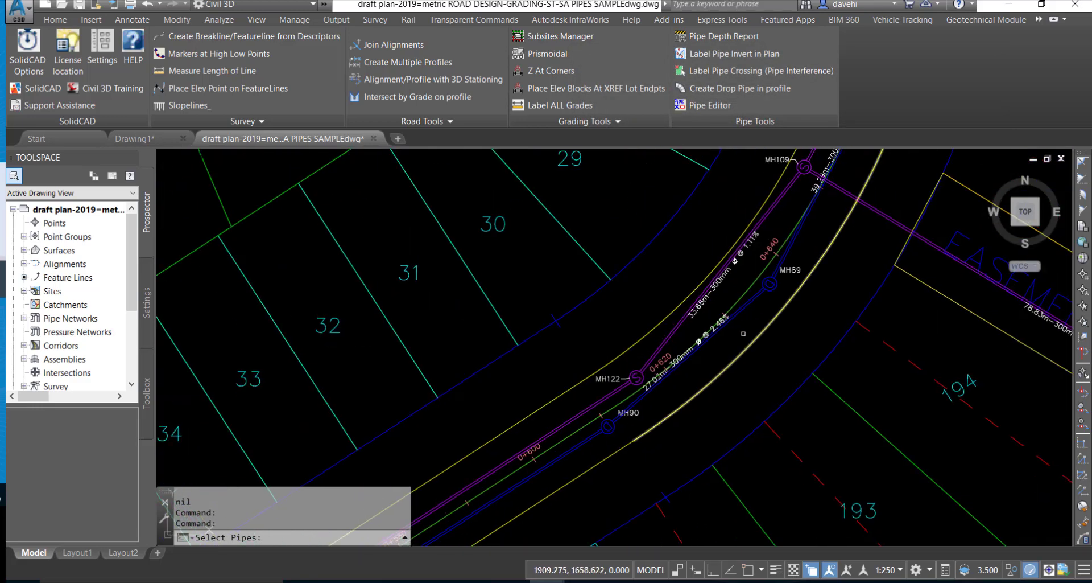
scroll(748, 309, "down", 3)
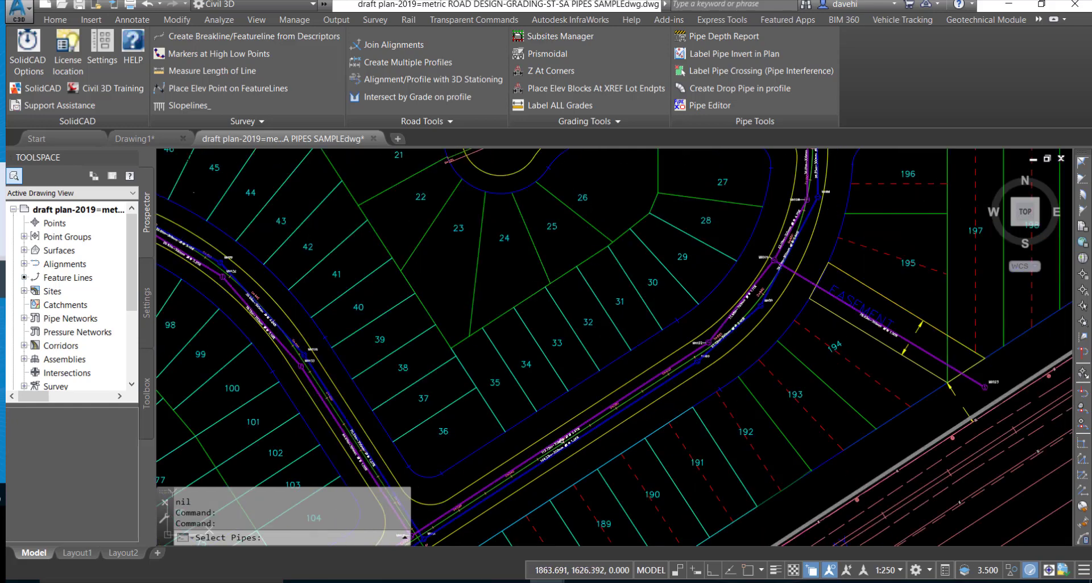
scroll(741, 349, "up", 3)
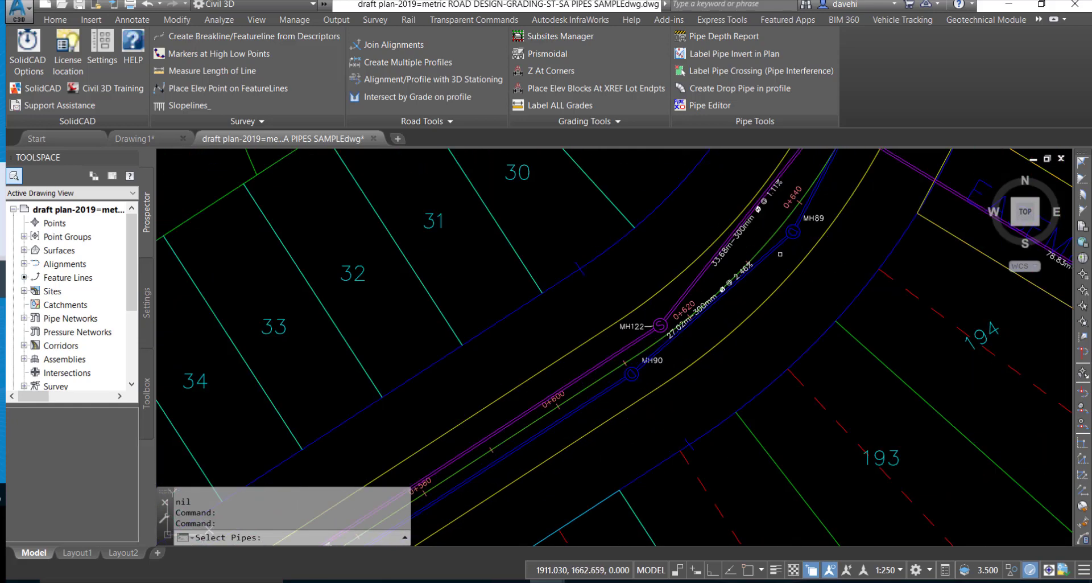
left_click(774, 252)
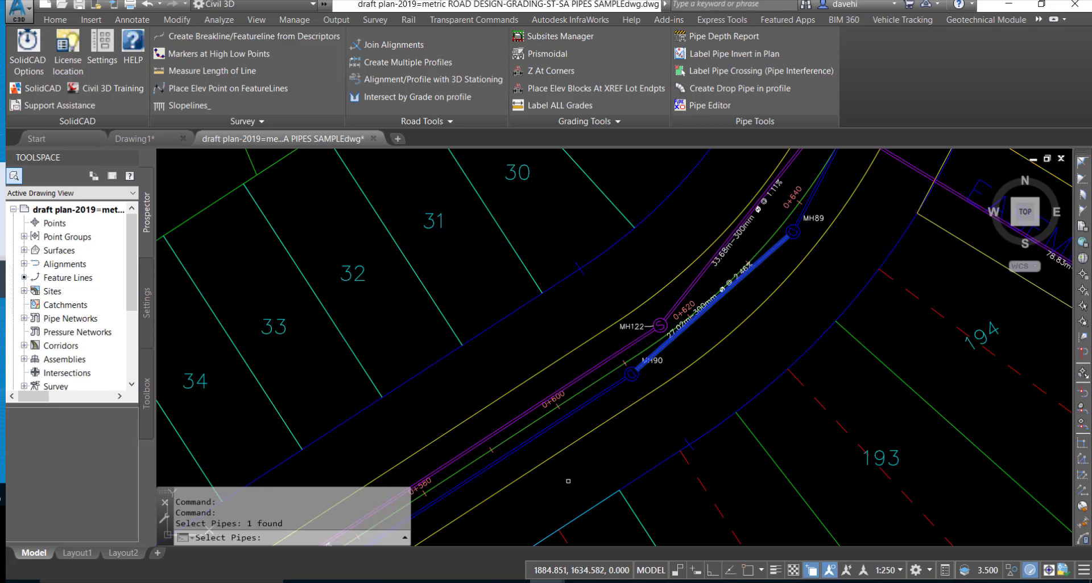
left_click(571, 410)
scroll(571, 409, "down", 4)
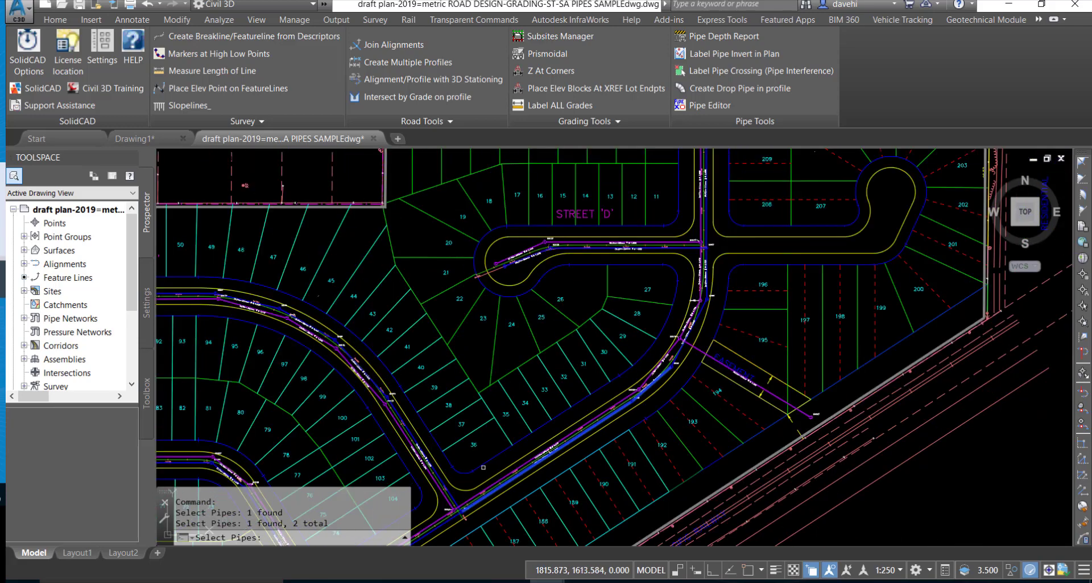
Step: Add the storm pipes along Street 'A' from MH91 through MH92 and MH93 to MH94 to the selection
scroll(716, 391, "up", 4)
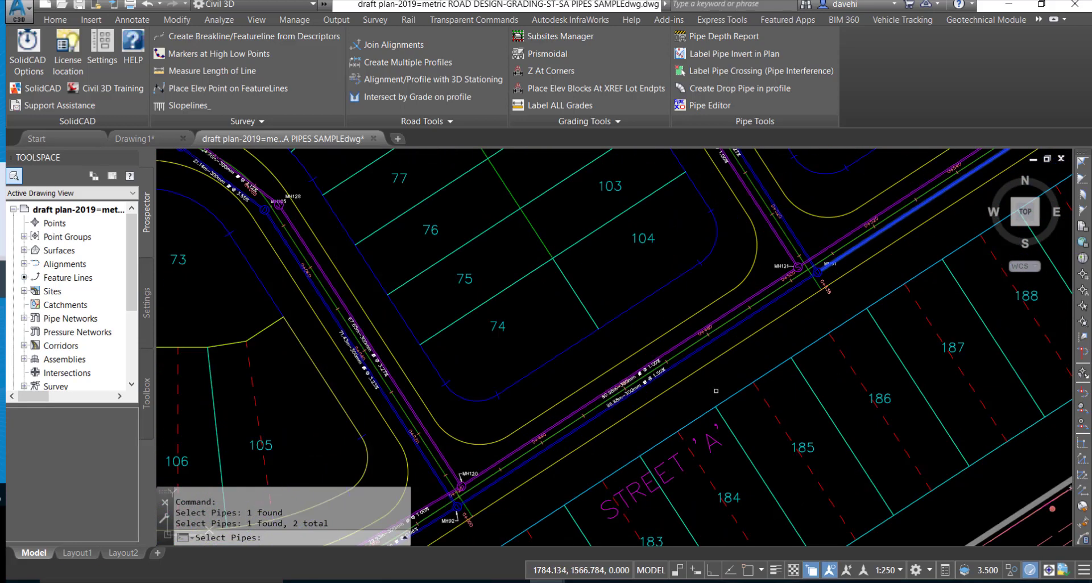
left_click(701, 352)
middle_click_drag(703, 376, 725, 360)
middle_click_drag(586, 455, 717, 331)
middle_click_drag(563, 426, 678, 360)
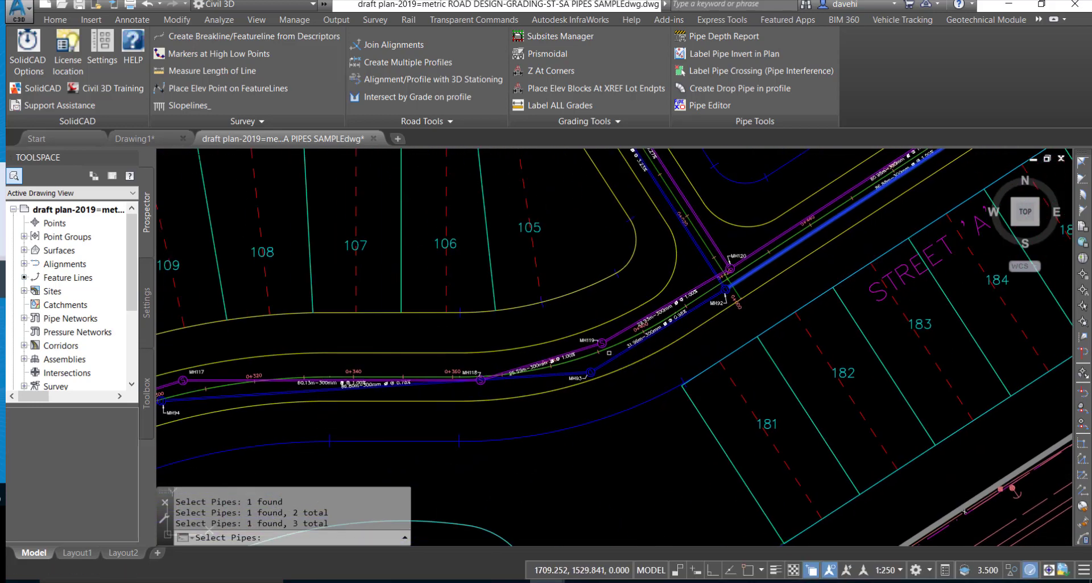
left_click(614, 359)
scroll(584, 386, "down", 4)
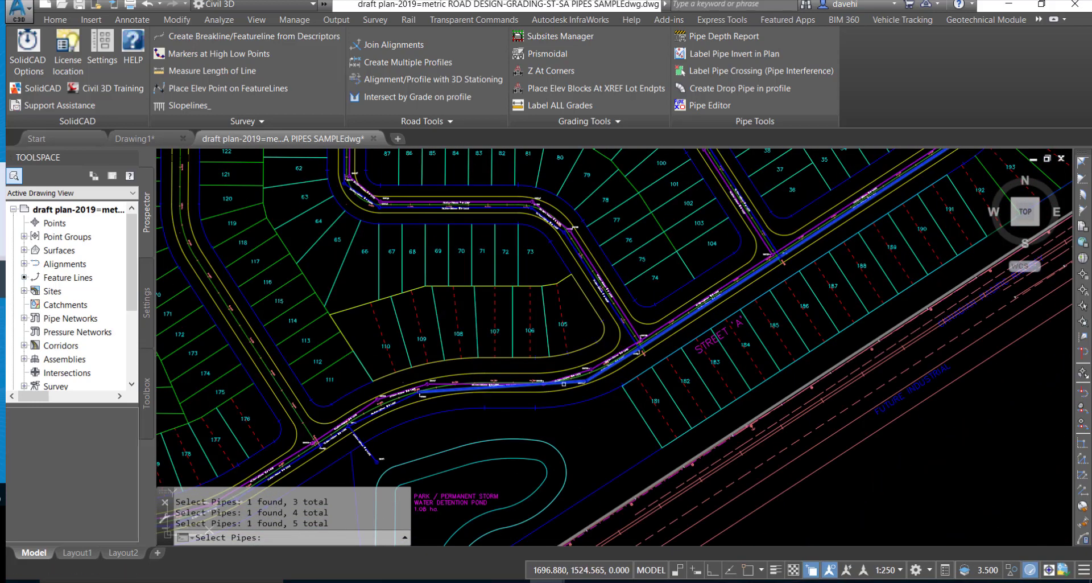
left_click(428, 383)
Step: Add the storm pipe from MH94 to MH85 and load the selected run into the Pipe Editor
scroll(402, 383, "up", 4)
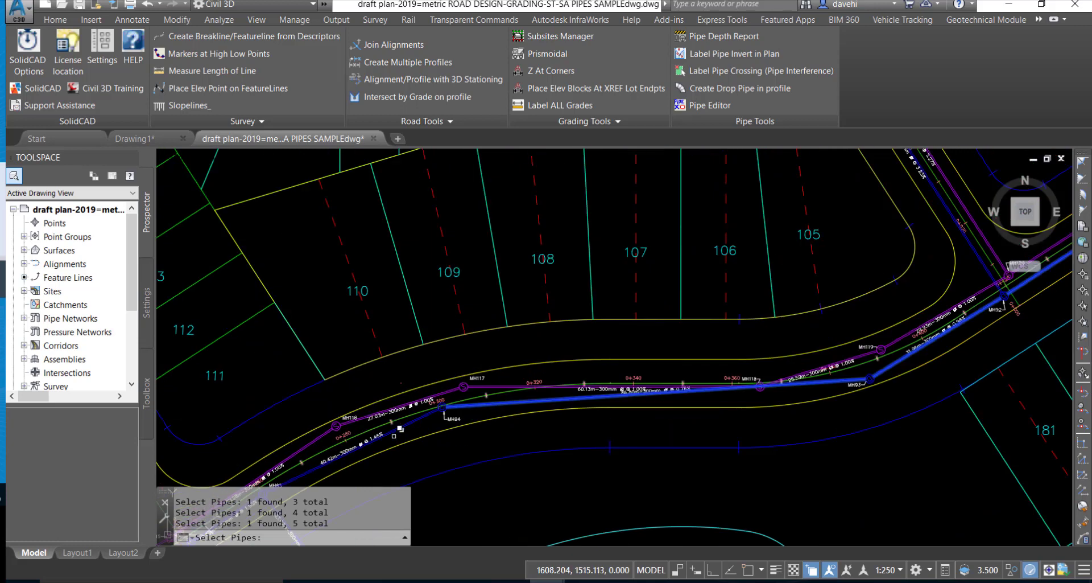
left_click(405, 413)
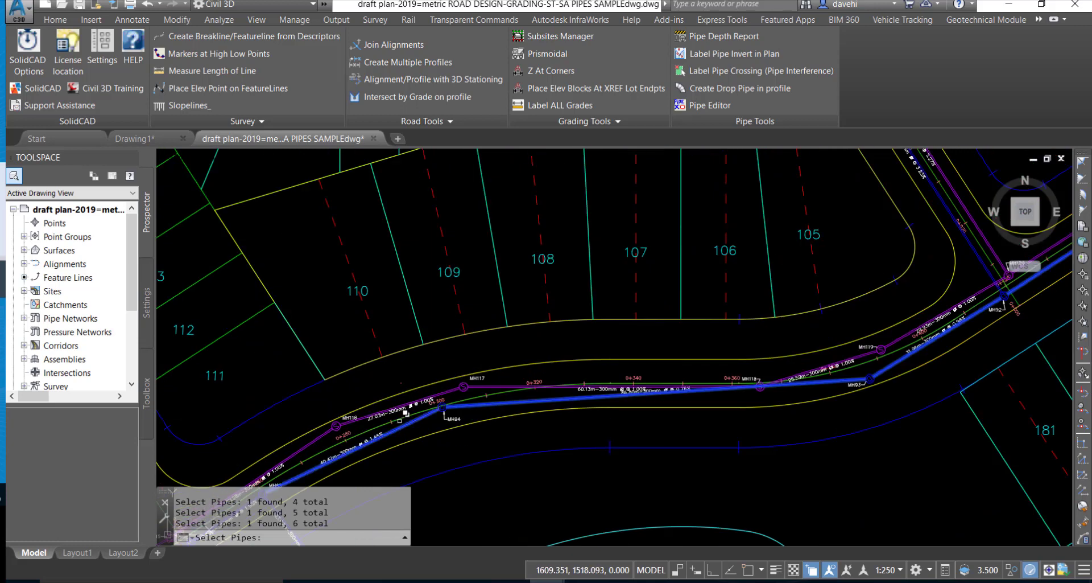
key("Return")
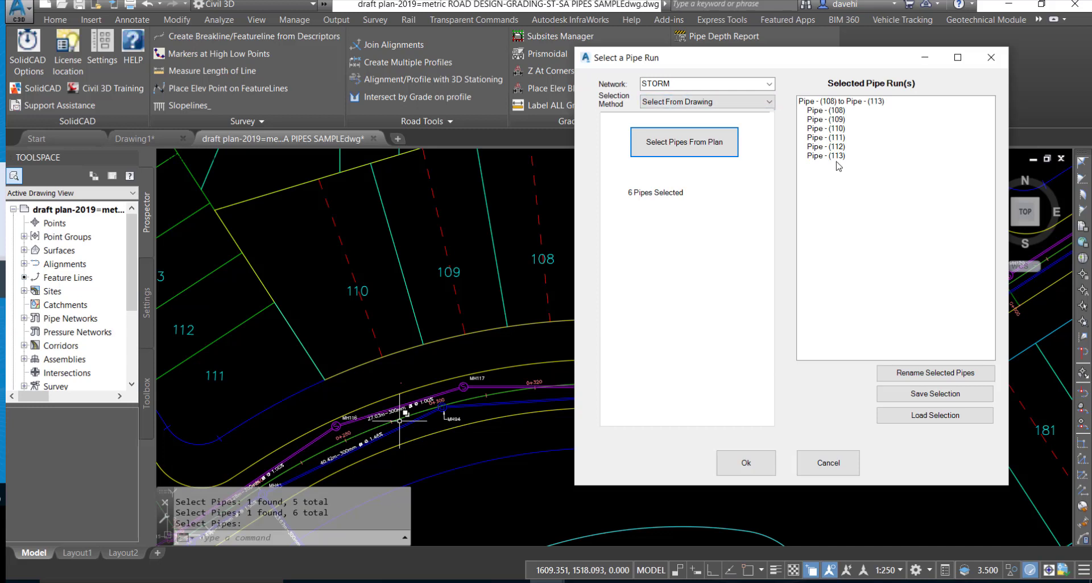
left_click(737, 466)
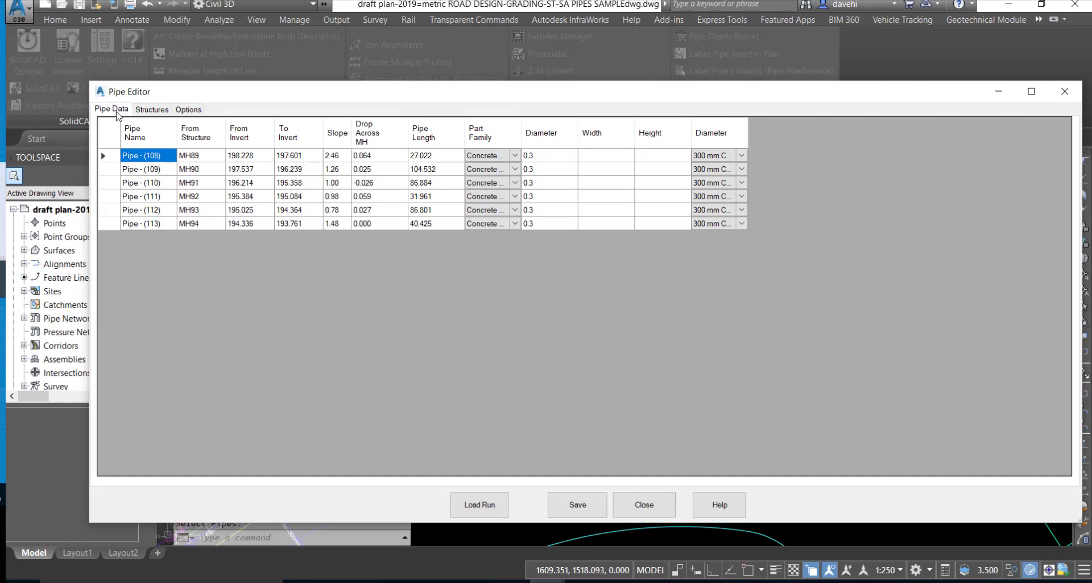
Step: Review the run's structure data and the editing options, including the choices for pipe size changes and sump adjustment
left_click(164, 113)
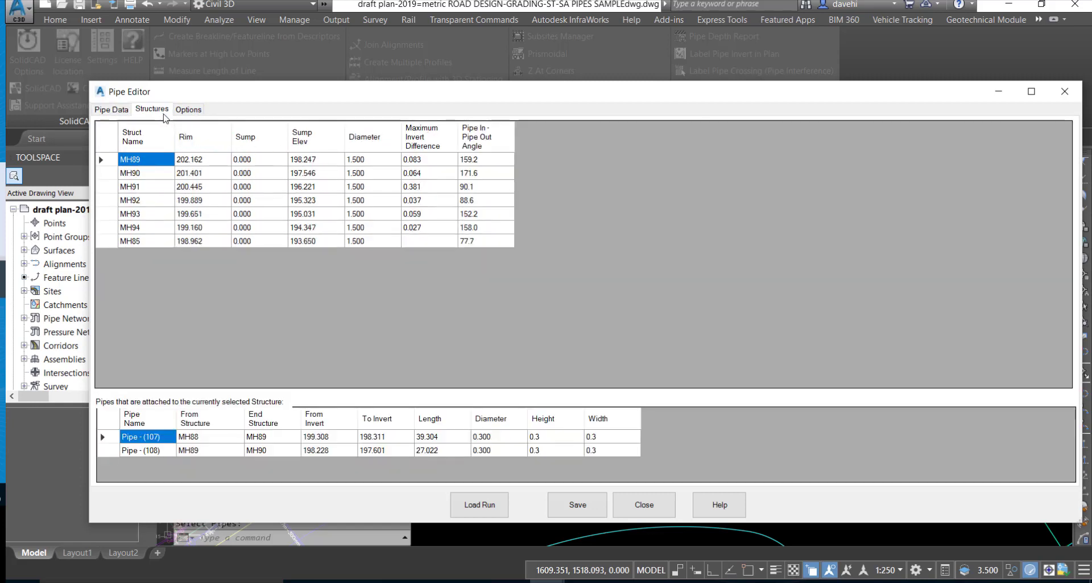
left_click(189, 110)
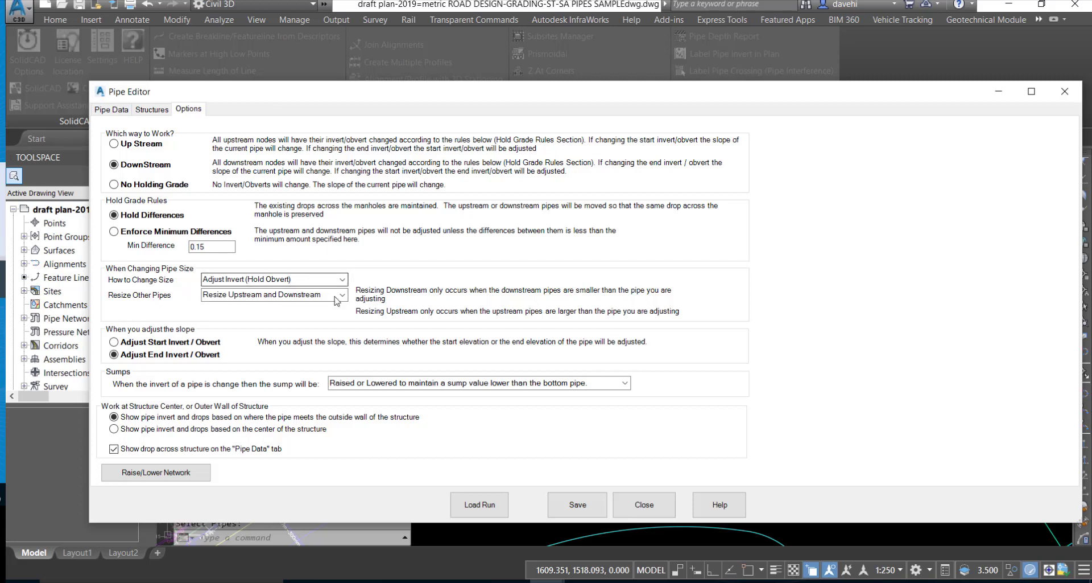
left_click(342, 279)
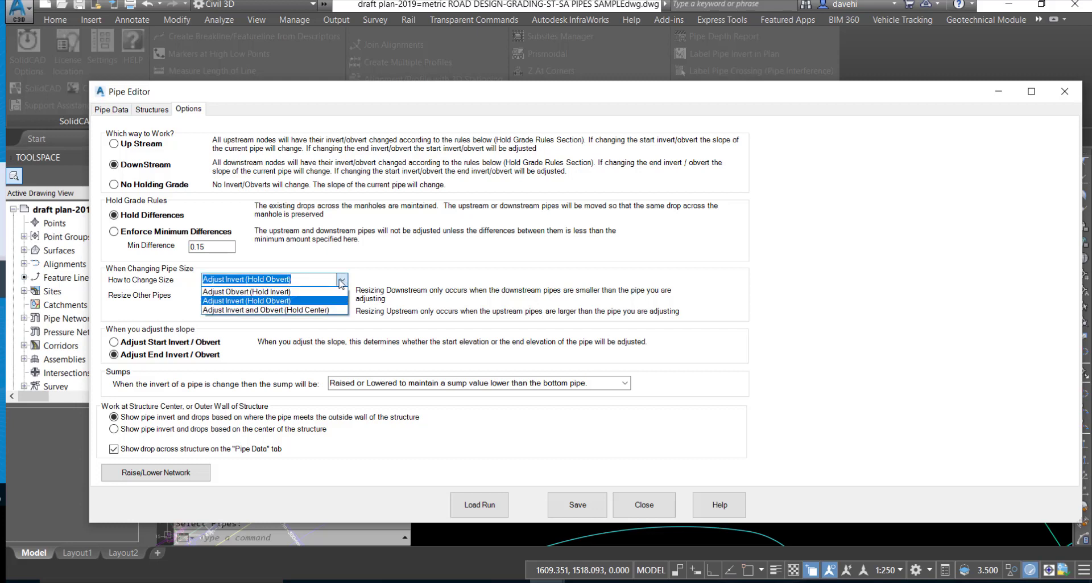
left_click(341, 282)
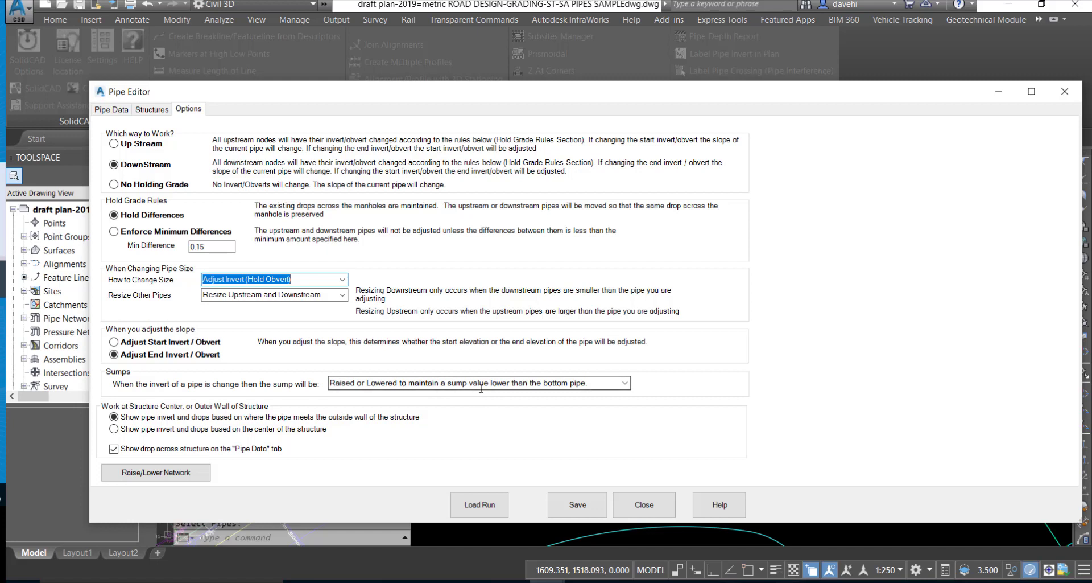
left_click(625, 383)
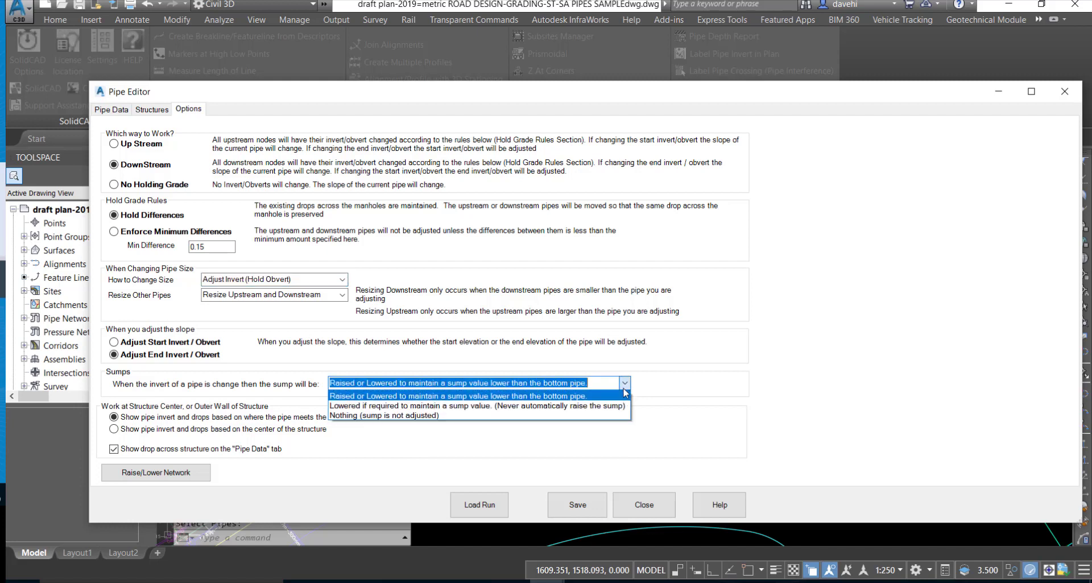
left_click(625, 389)
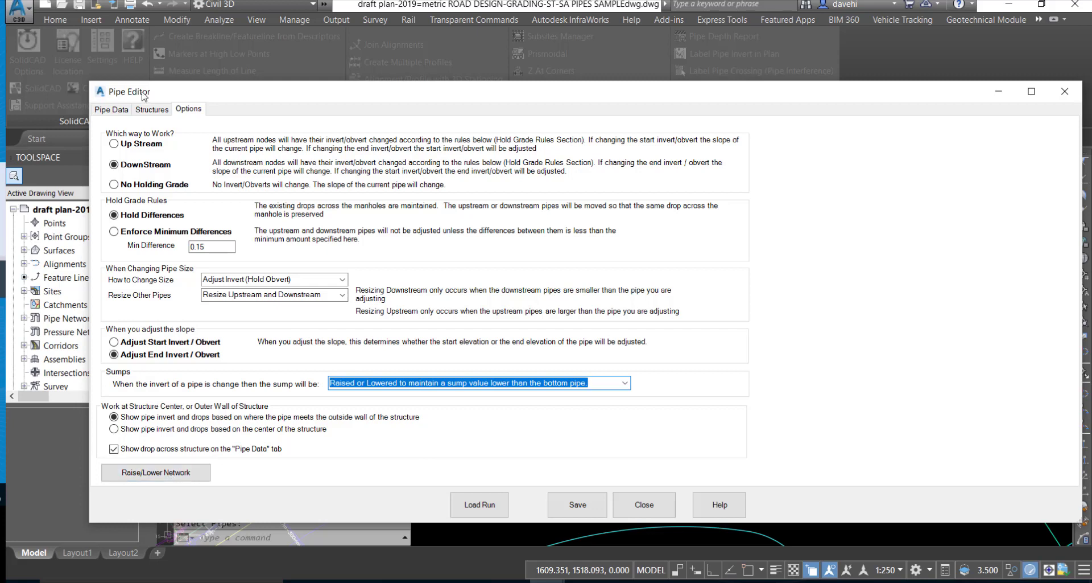
Step: Set the slope of Pipe - (108) to 1% in the pipe data
left_click(116, 111)
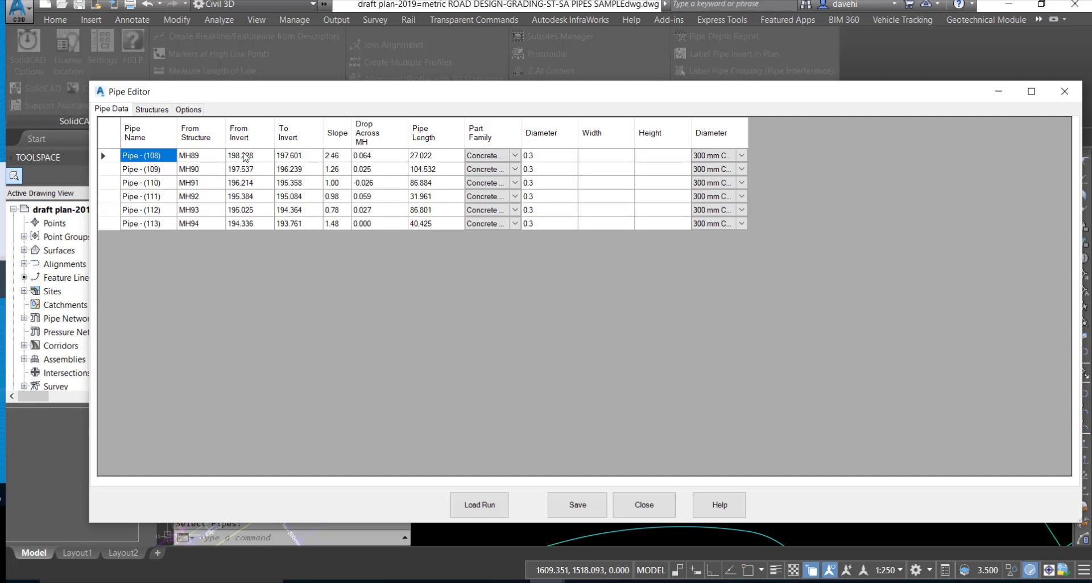
left_click(334, 156)
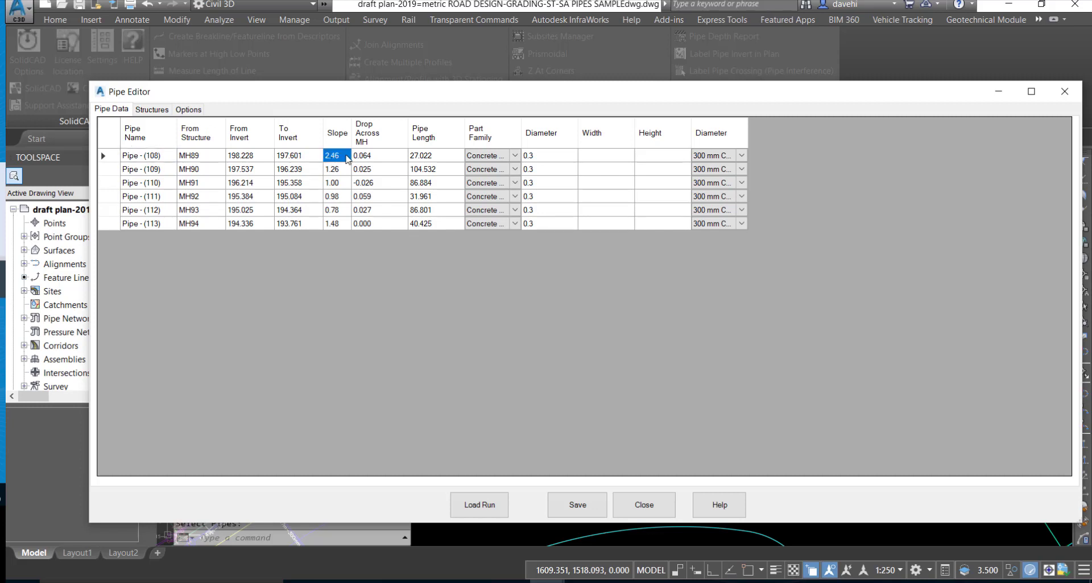
left_click(334, 155)
type("1")
key("Return")
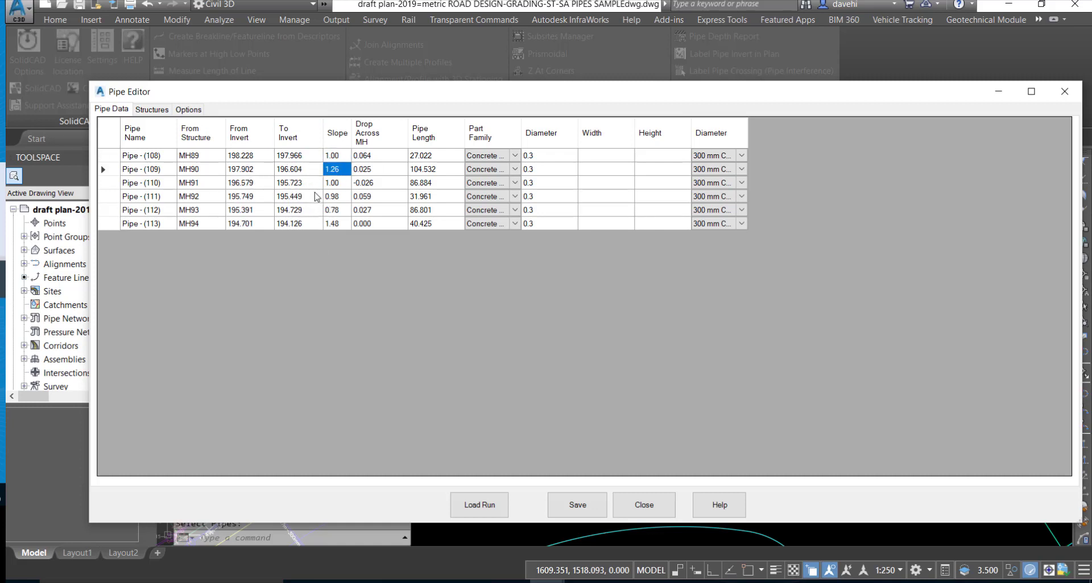
Step: Set the slope of all pipes from Pipe - (108) to Pipe - (113) to 0.5%, save the run and close the editor
left_click(335, 161)
left_click(343, 225, "shift")
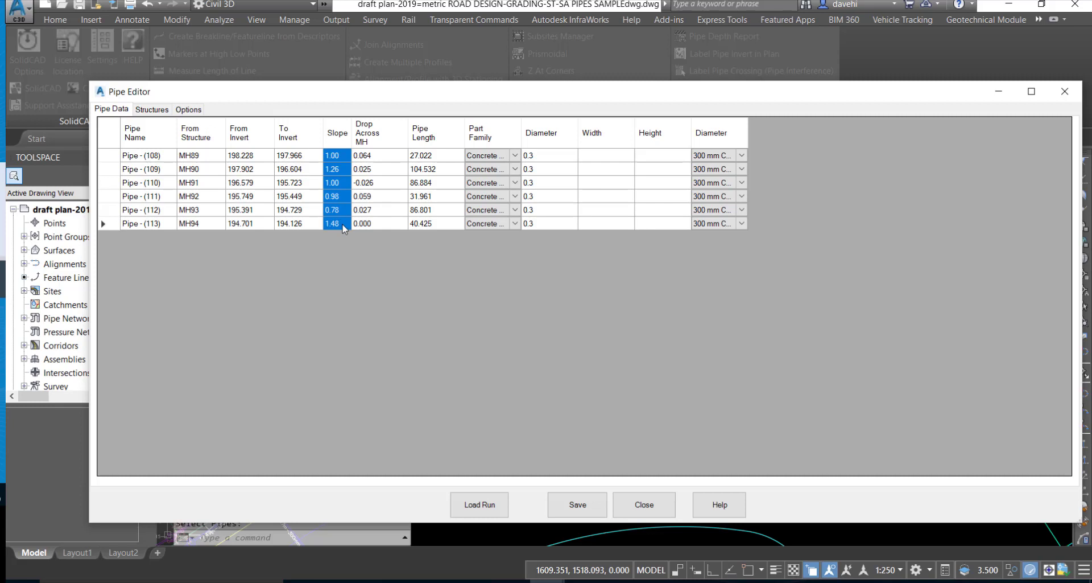
left_click(337, 159)
type(".5")
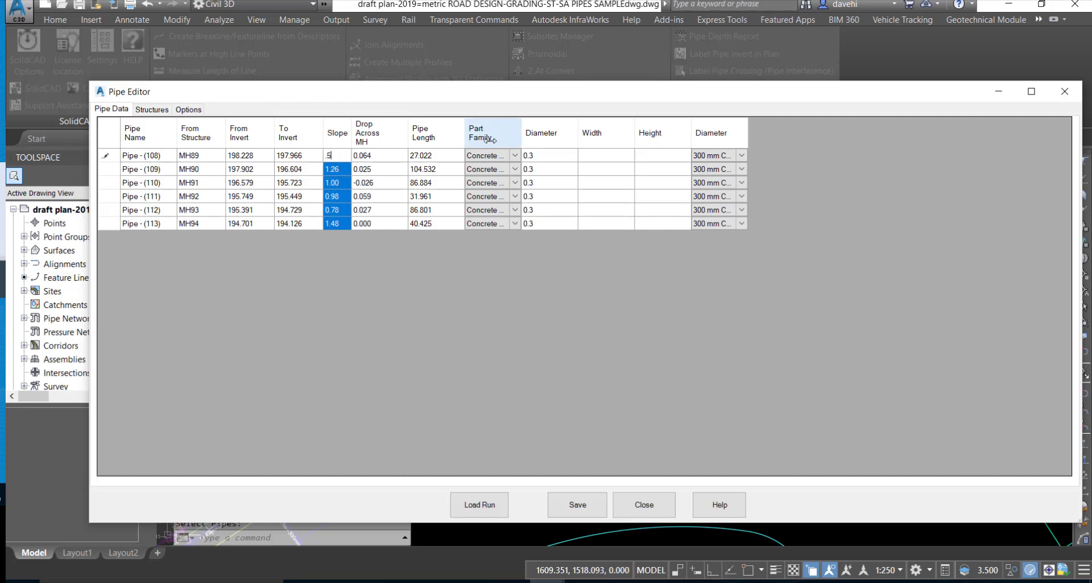
key("Return")
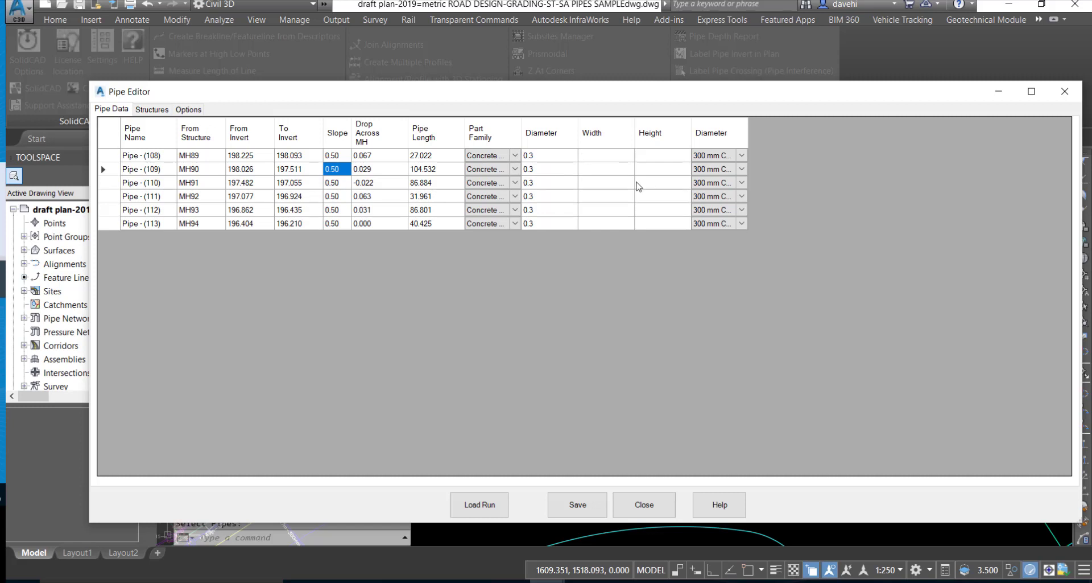
left_click(578, 515)
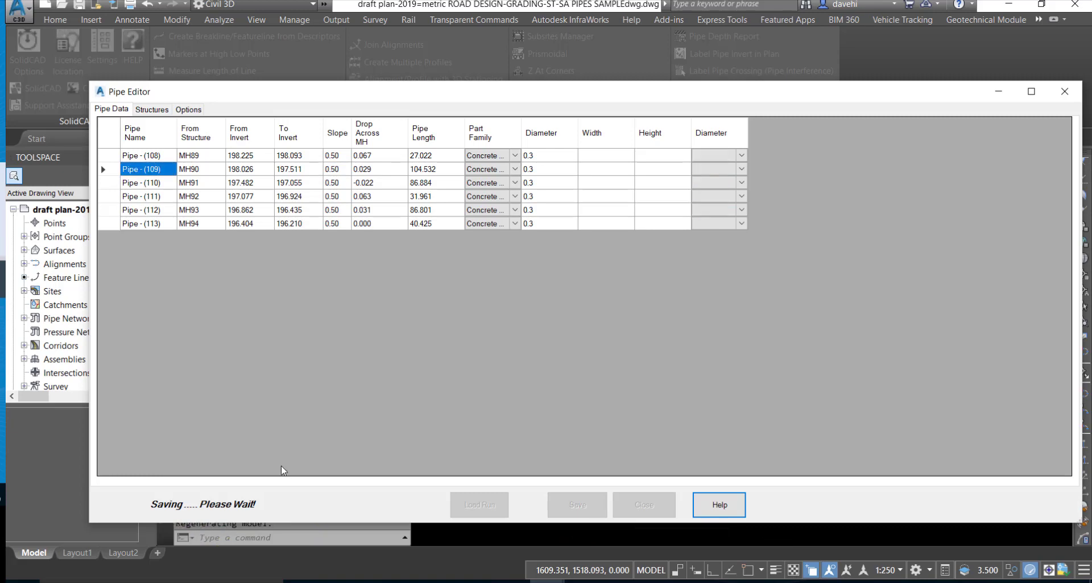
left_click(655, 508)
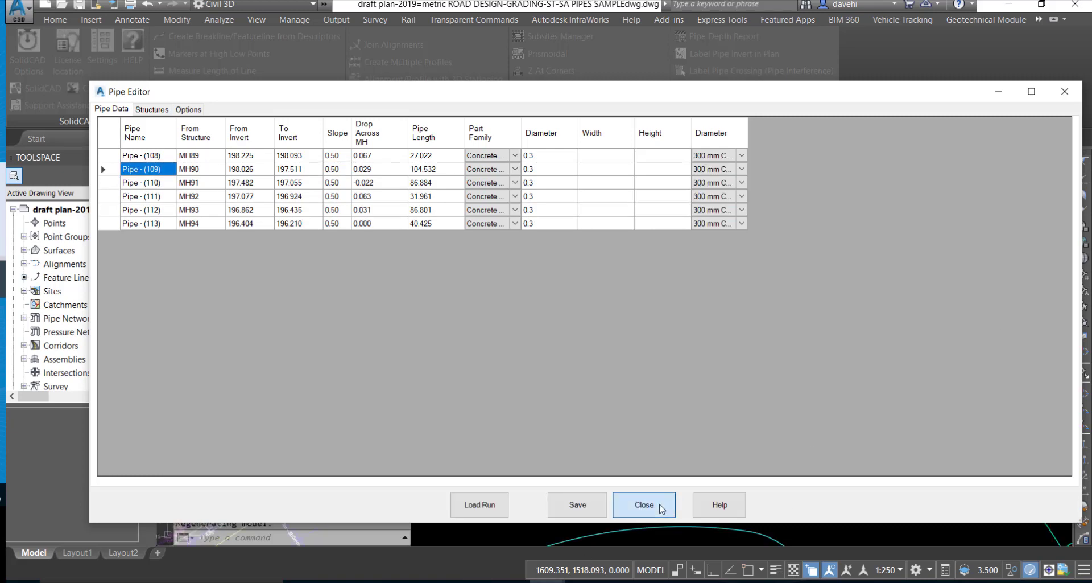
Step: Examine the edited storm pipes and their slope labels in plan and in the profile view
scroll(712, 403, "up", 7)
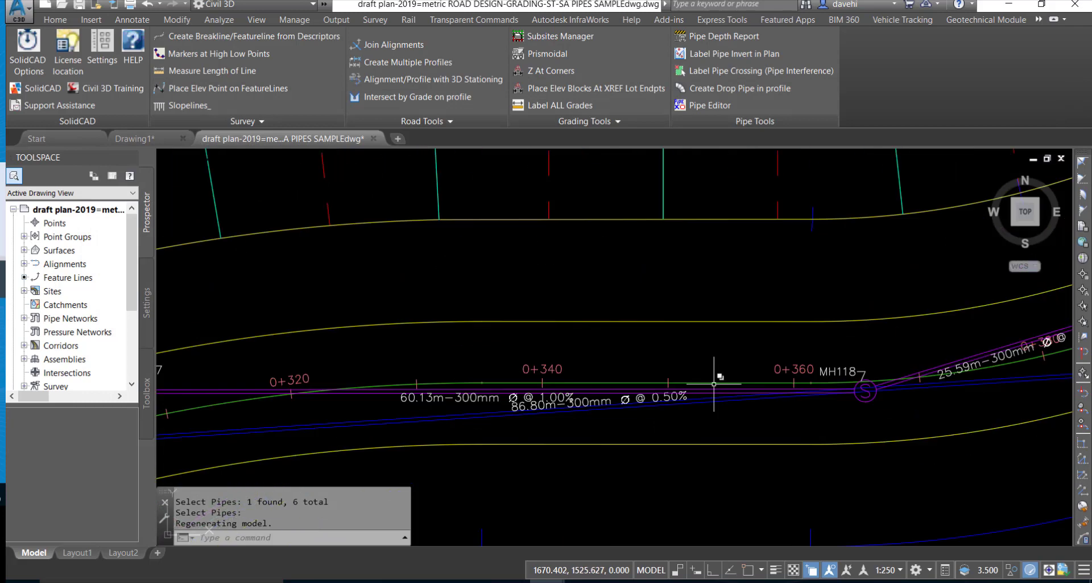
middle_click_drag(397, 366, 143, 414)
mouse_move(630, 350)
middle_mouse_down()
mouse_move(479, 472)
mouse_move(479, 489)
middle_mouse_up()
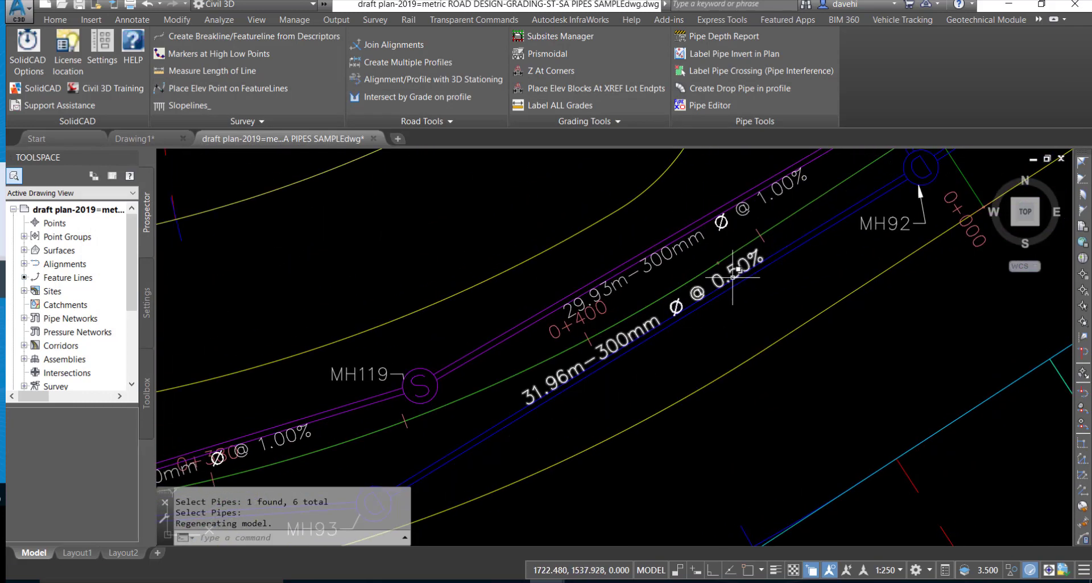
scroll(734, 277, "down", 6)
scroll(692, 359, "down", 3)
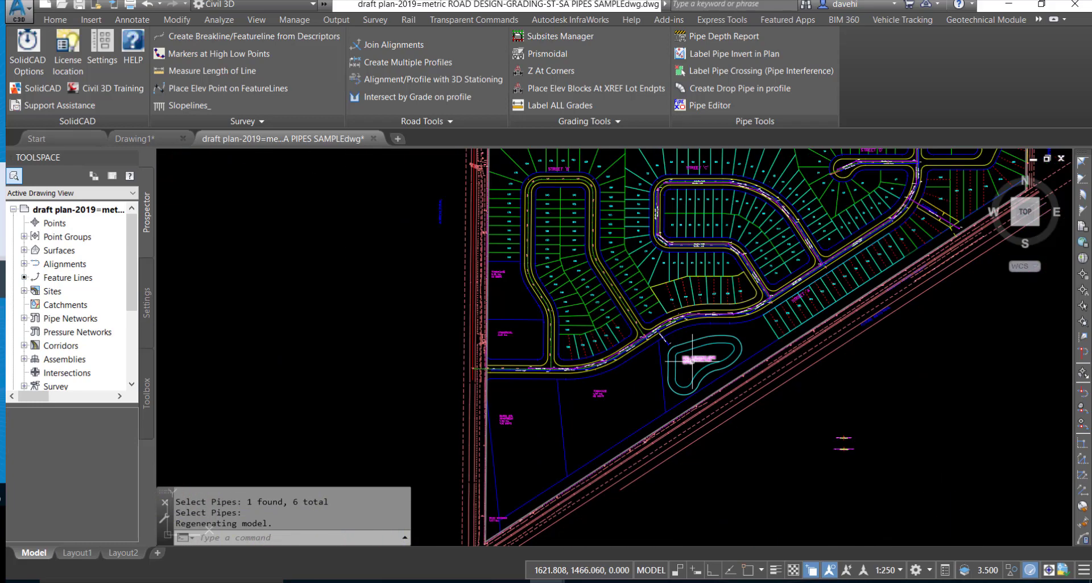
middle_click_drag(711, 379, 167, 379)
scroll(950, 352, "up", 4)
scroll(854, 353, "up", 5)
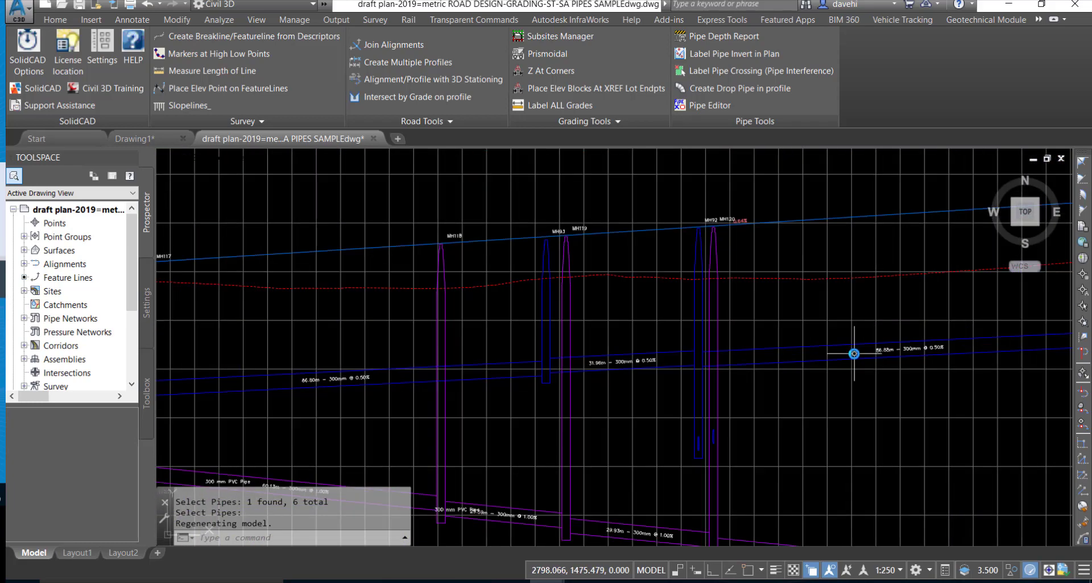
middle_click_drag(854, 353, 367, 407)
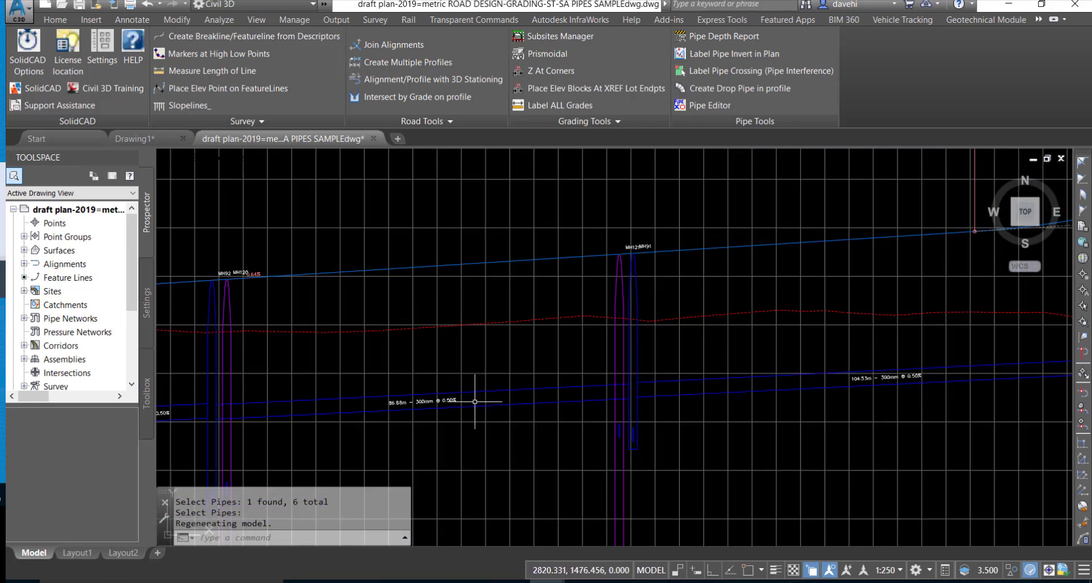
scroll(476, 405, "up", 4)
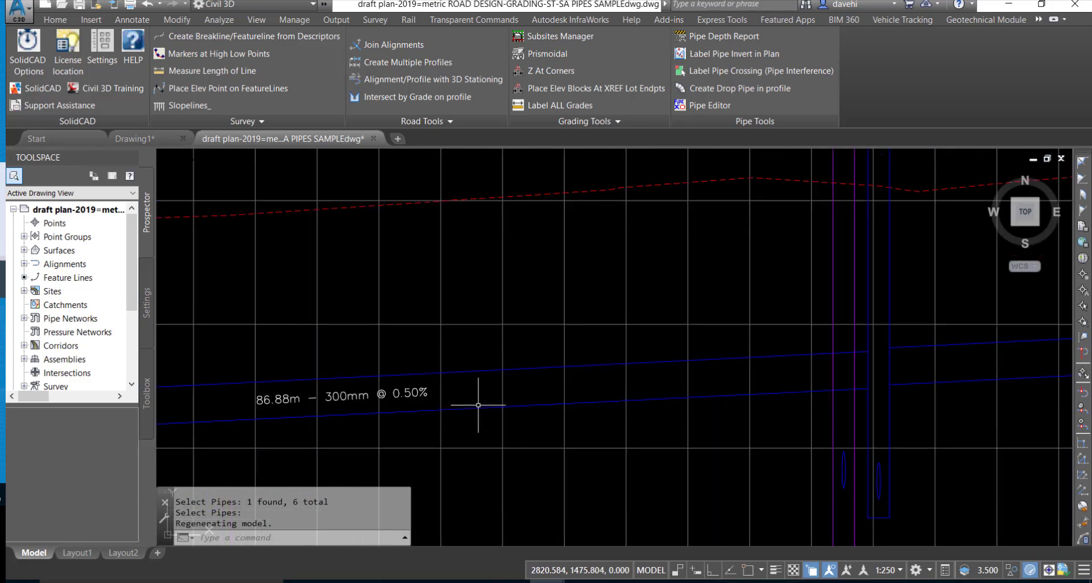
middle_click_drag(479, 406, 1081, 443)
scroll(896, 398, "down", 4)
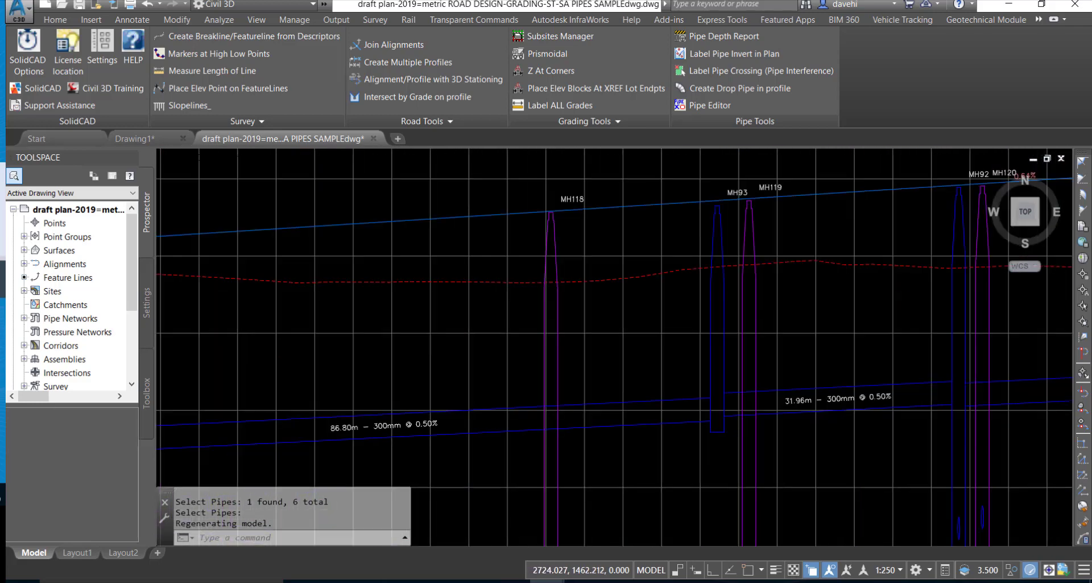